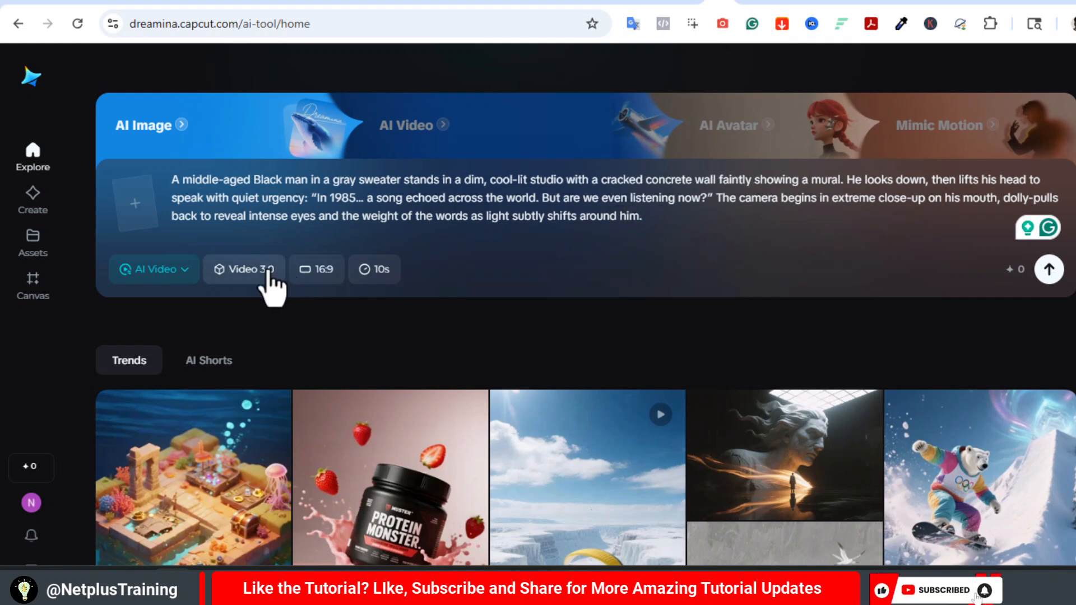
- Generate the 10-second 16:9 Video 3.0 clip from the prompt about the middle-aged Black man in a gray sweater
left_click(1049, 272)
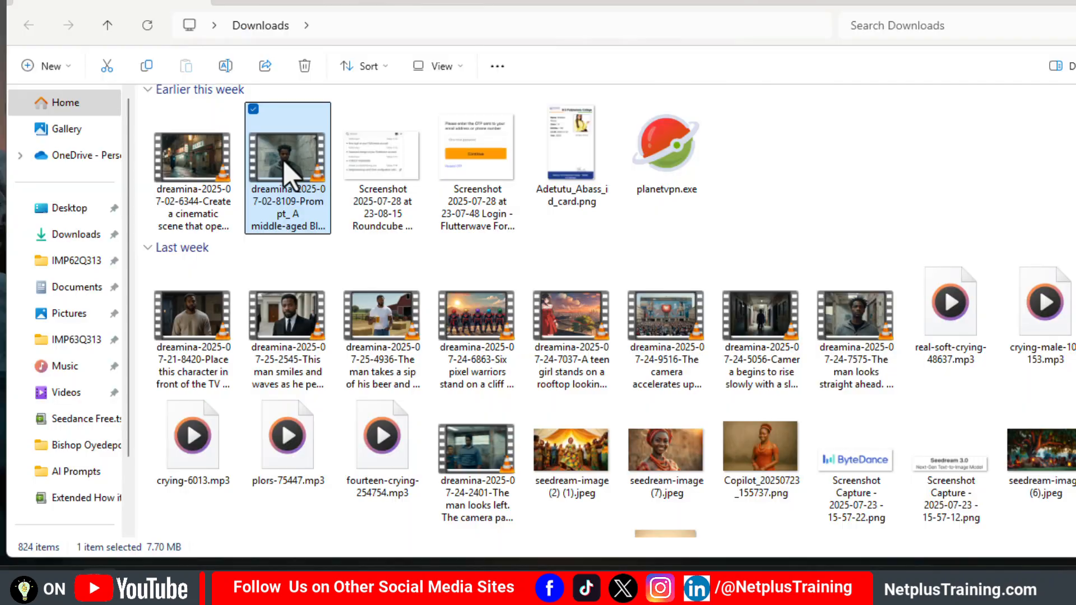
- Open the downloaded clip of the man in the gray sweater in VLC, pause it and take a snapshot of the frame at 00:05
double_click(283, 159)
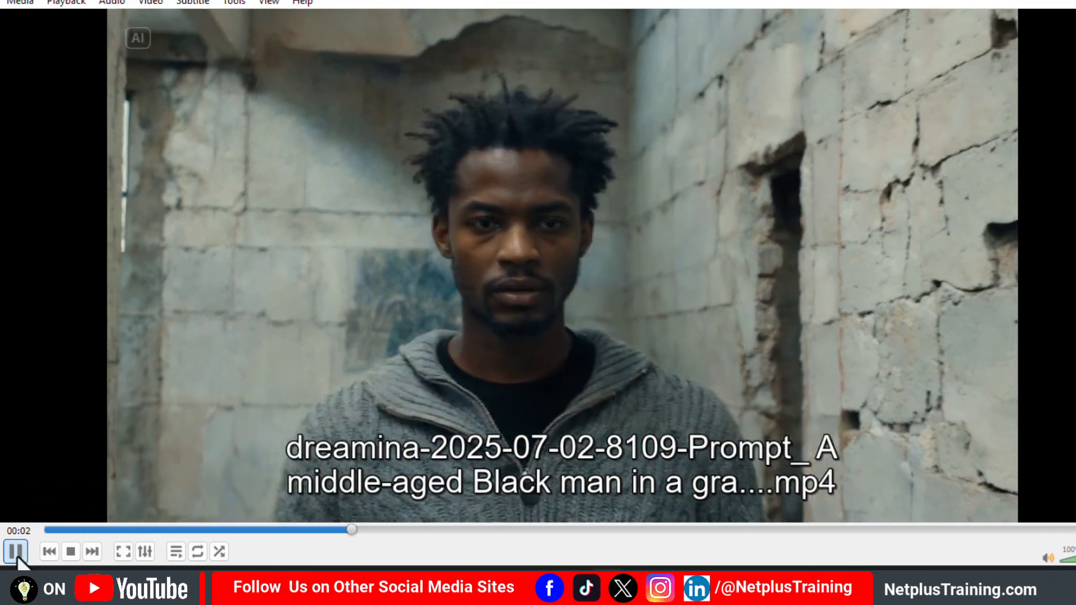
left_click(16, 551)
left_click_drag(351, 530, 573, 539)
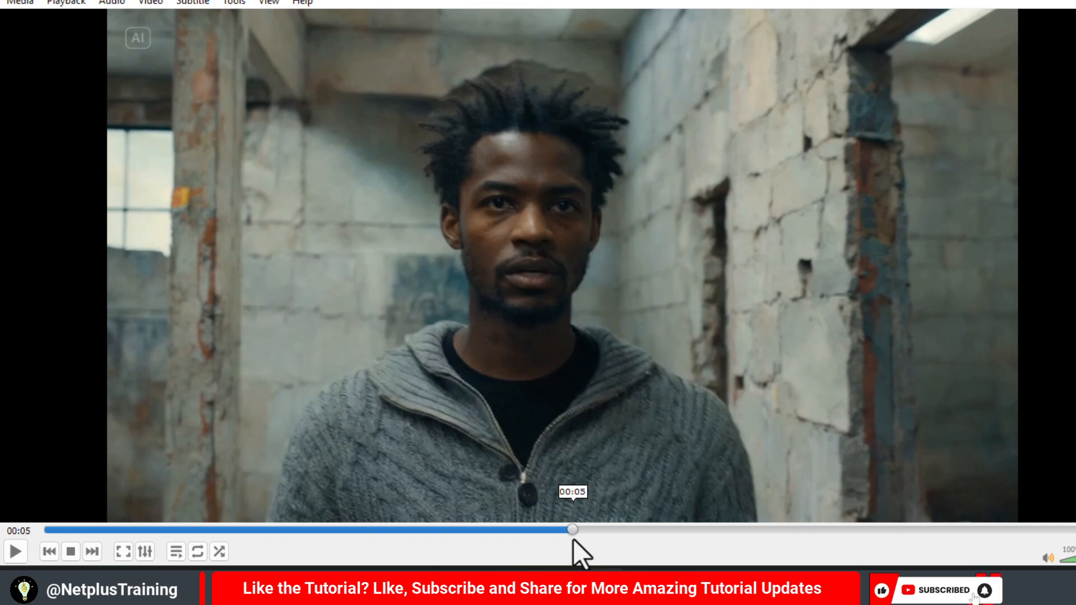
left_click_drag(573, 539, 567, 539)
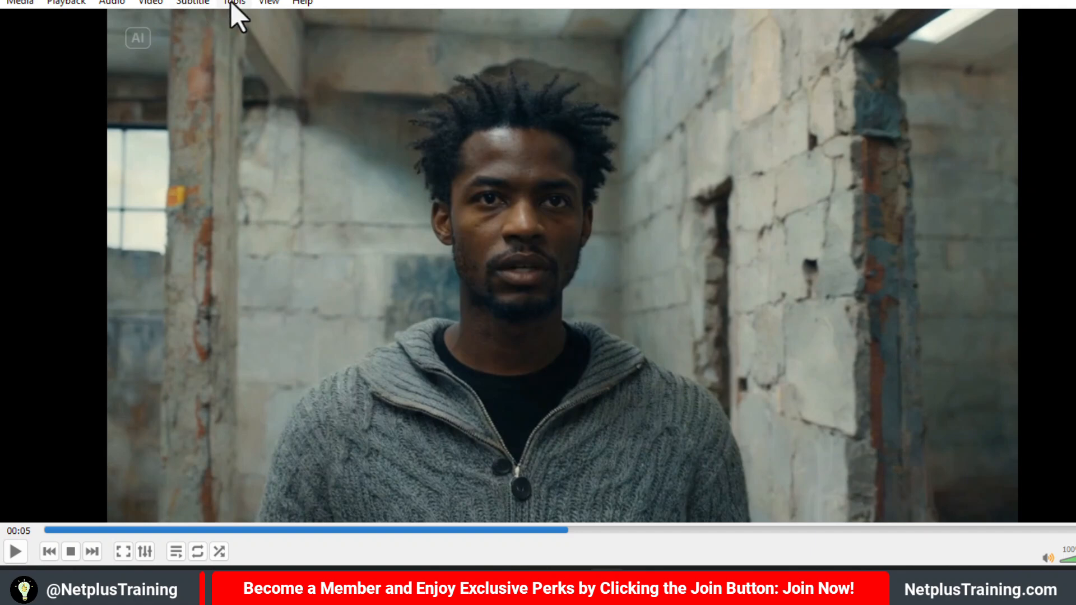
left_click(145, 4)
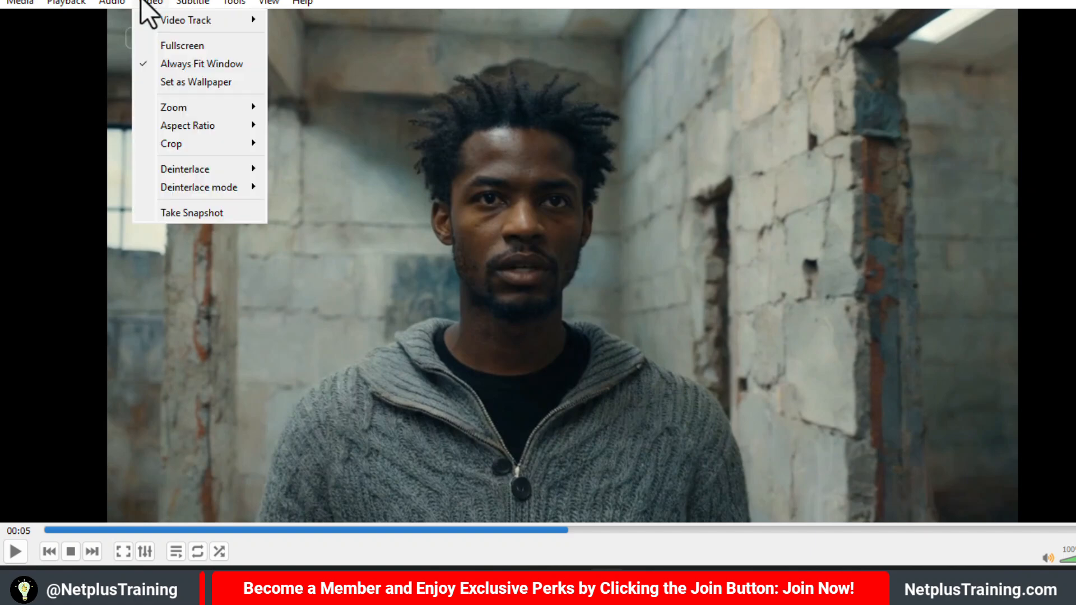
left_click(190, 217)
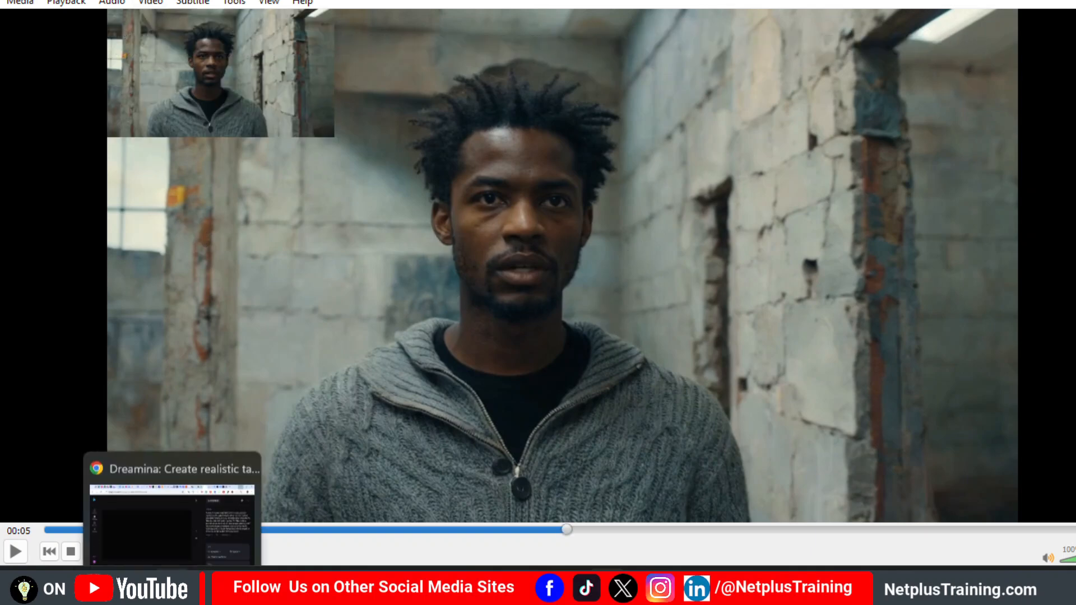
left_click(172, 585)
mouse_move(389, 309)
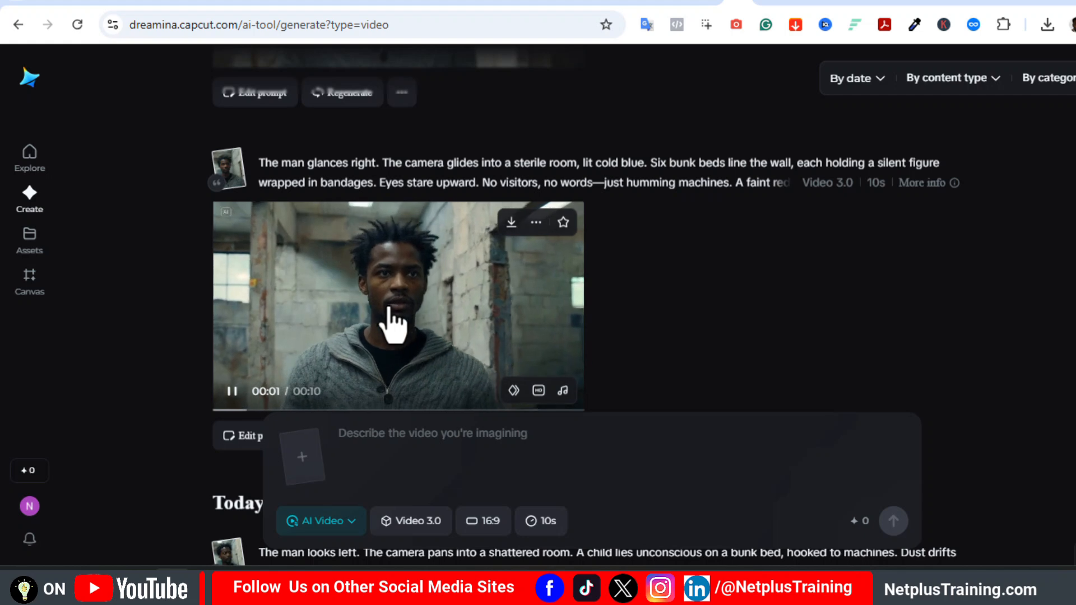
left_click(304, 455)
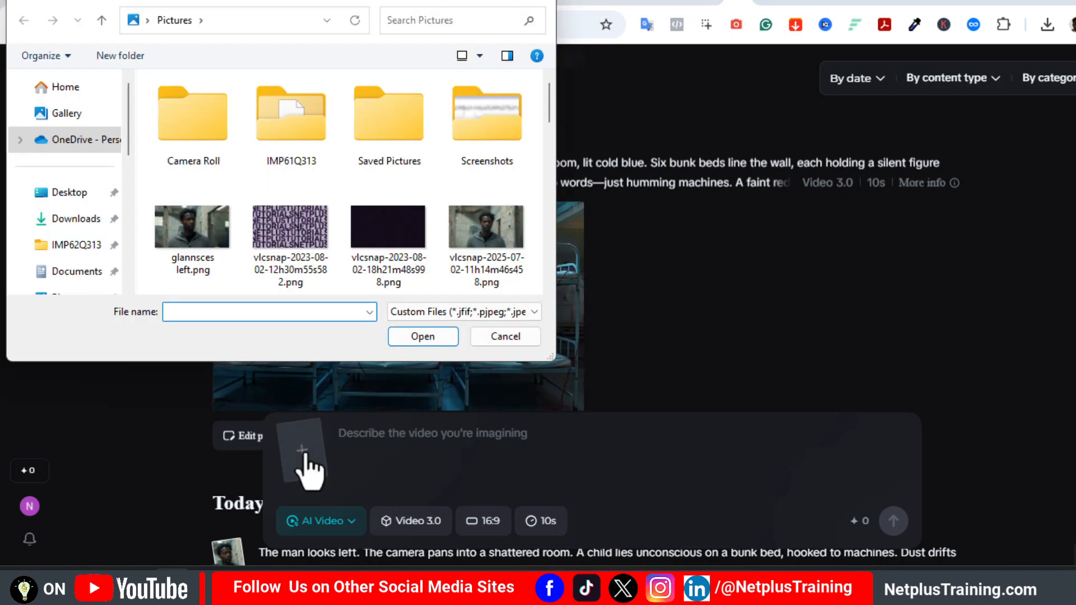
double_click(491, 230)
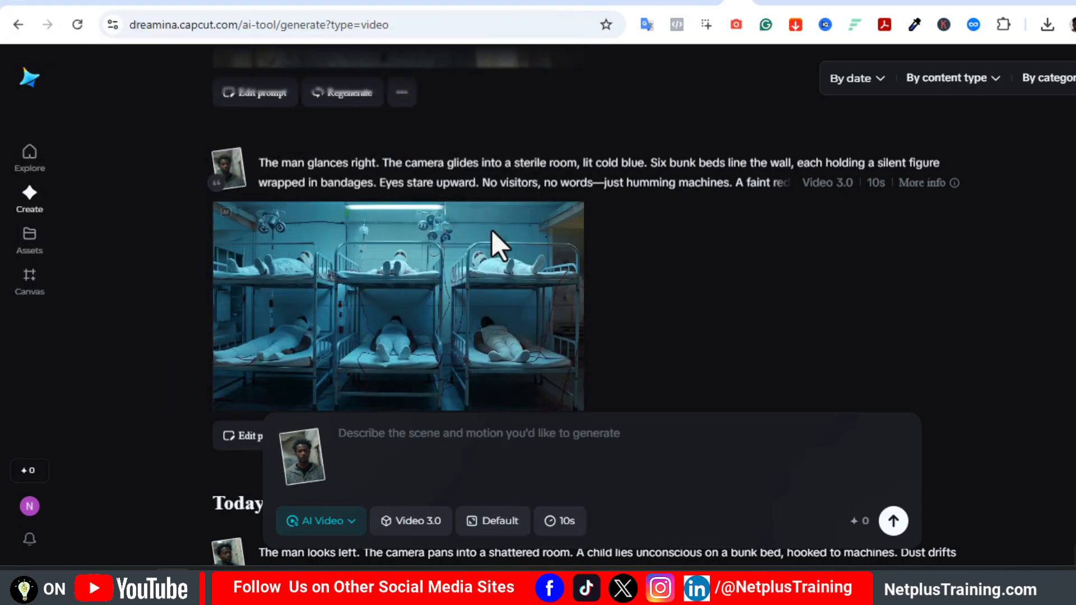
left_click(473, 179)
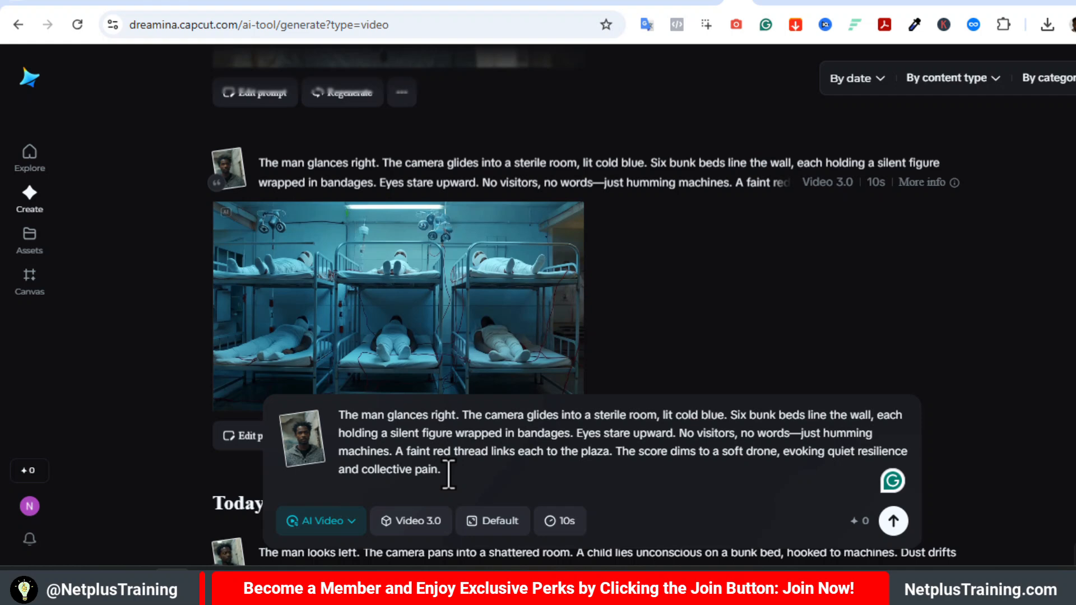
- Preview the generated "The man glances right" video with its prompt, and close the preview
mouse_move(308, 361)
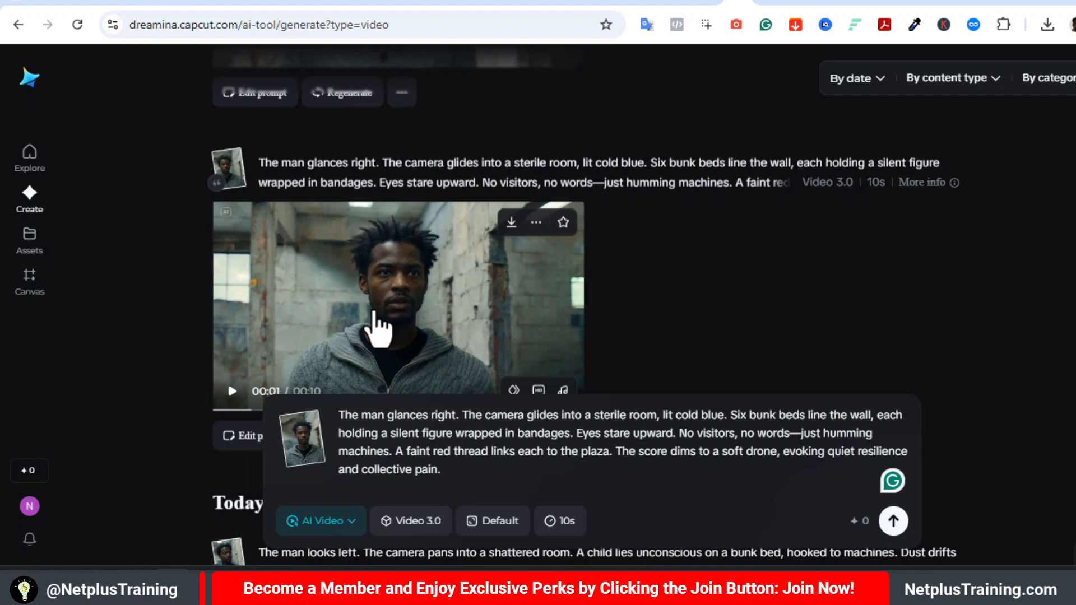
left_click(374, 314)
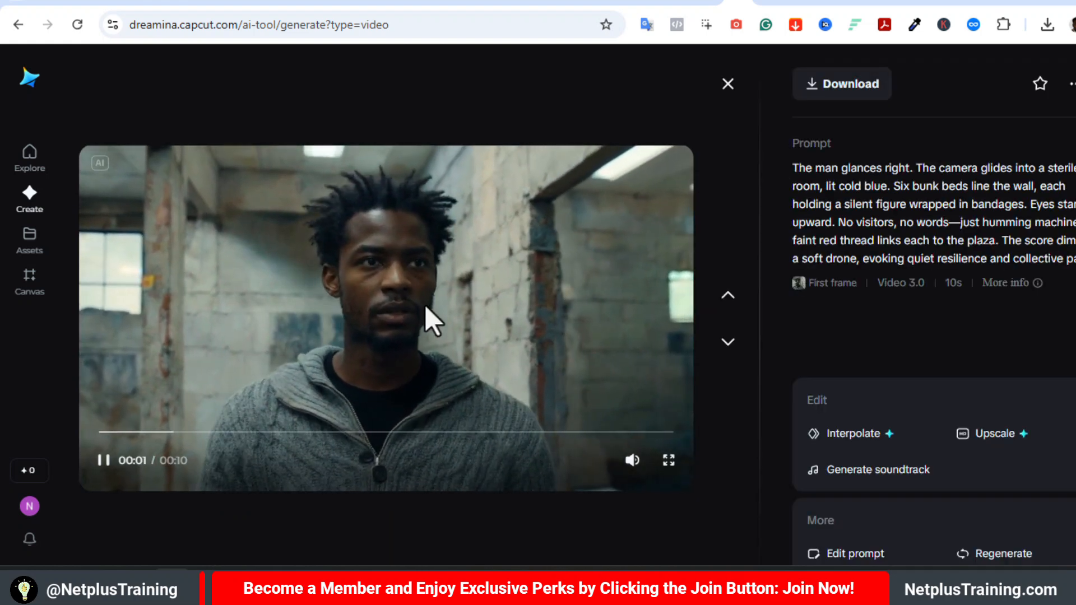
mouse_move(848, 264)
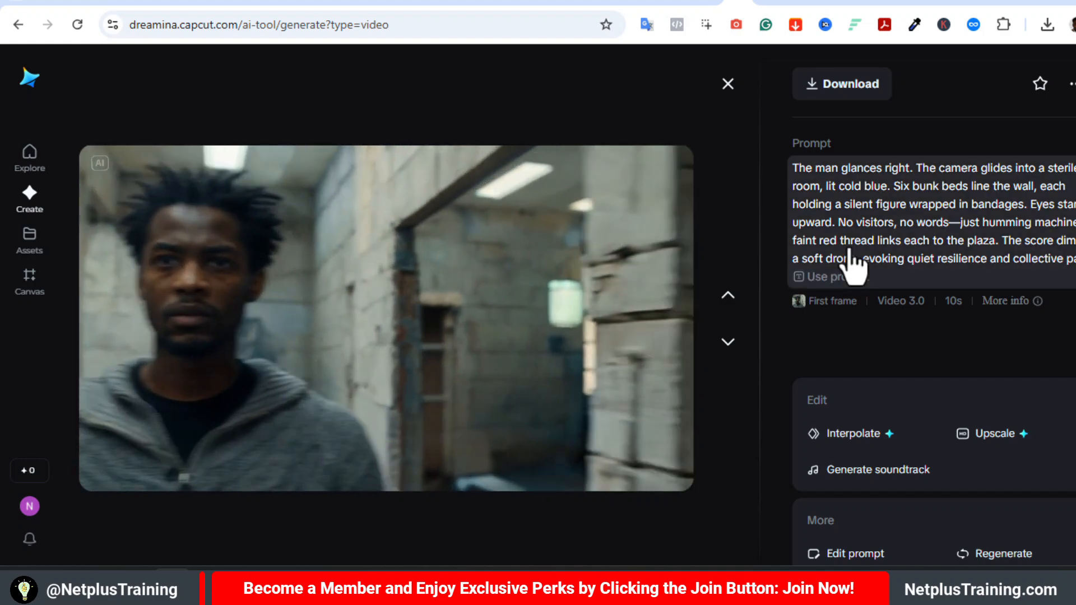
mouse_move(603, 321)
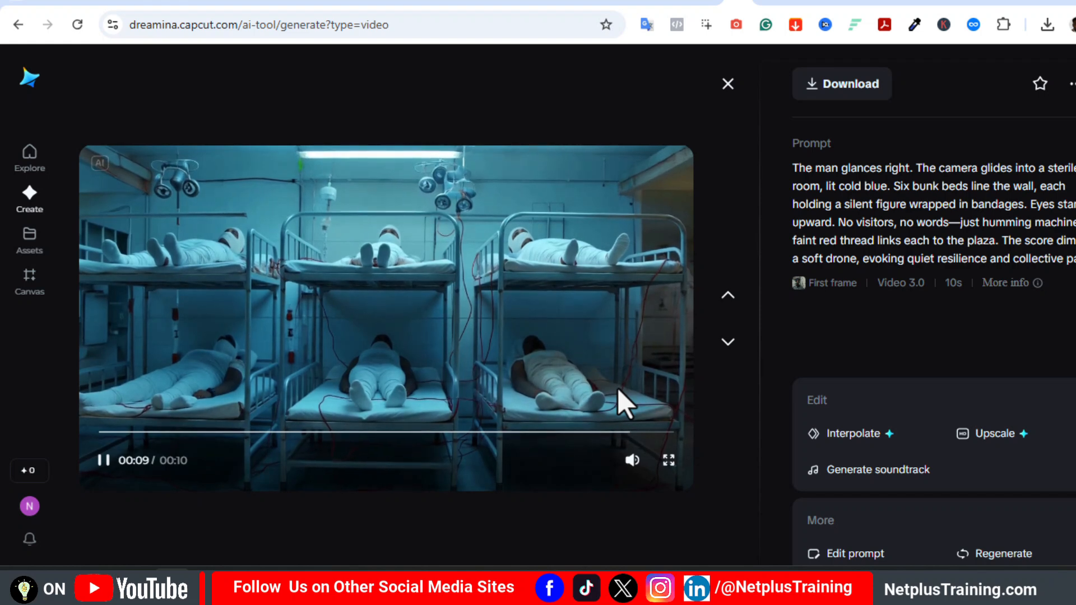
left_click(728, 85)
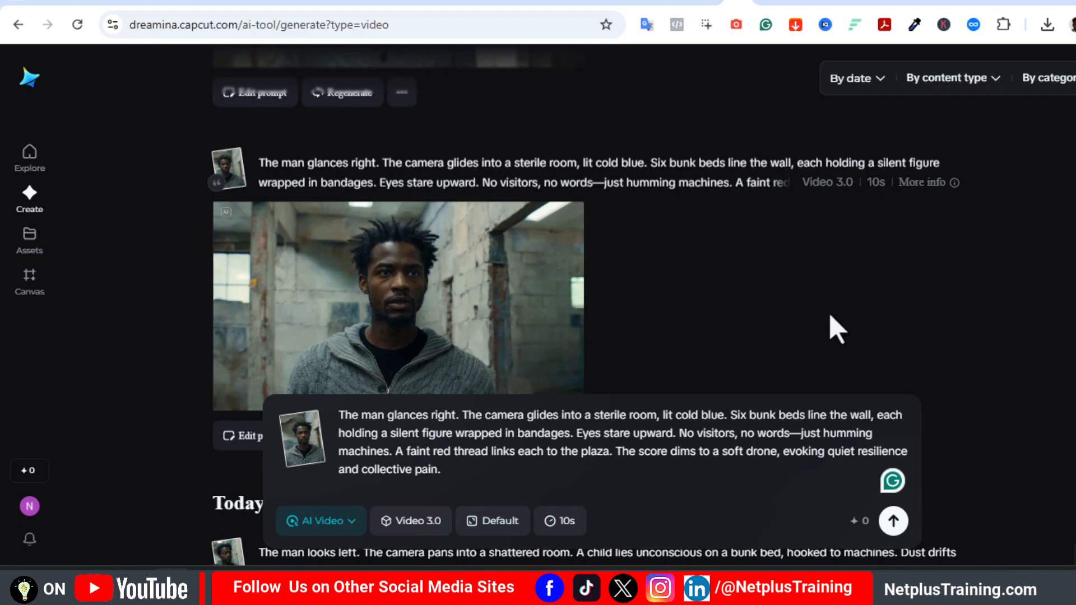
- Replace the prompt with the earlier one beginning "The man looks left. The camera pans into a shattered room."
scroll(415, 252, "down", 7)
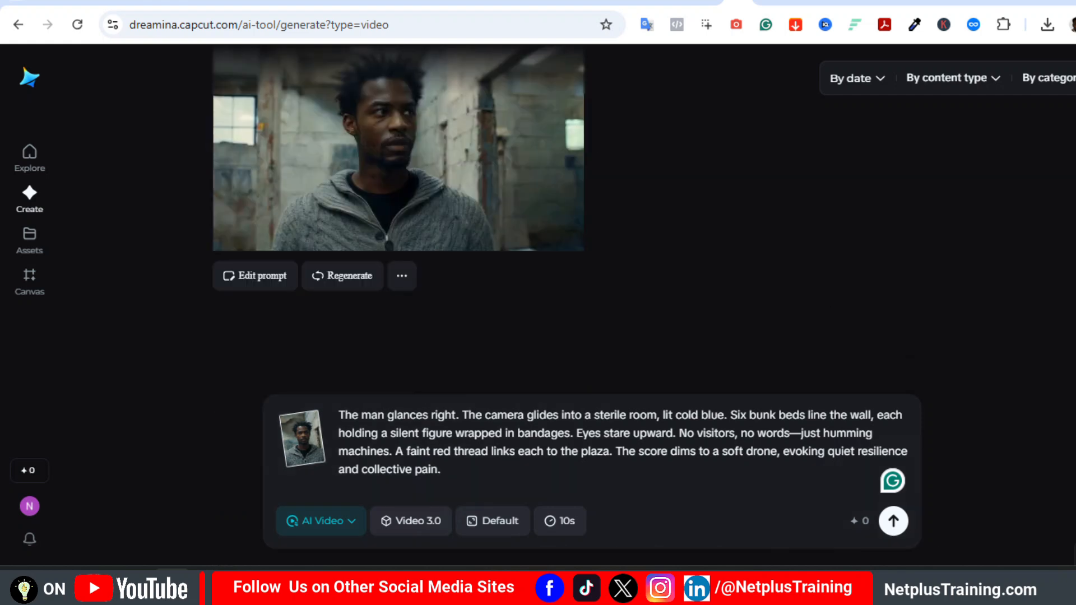
scroll(415, 252, "up", 3)
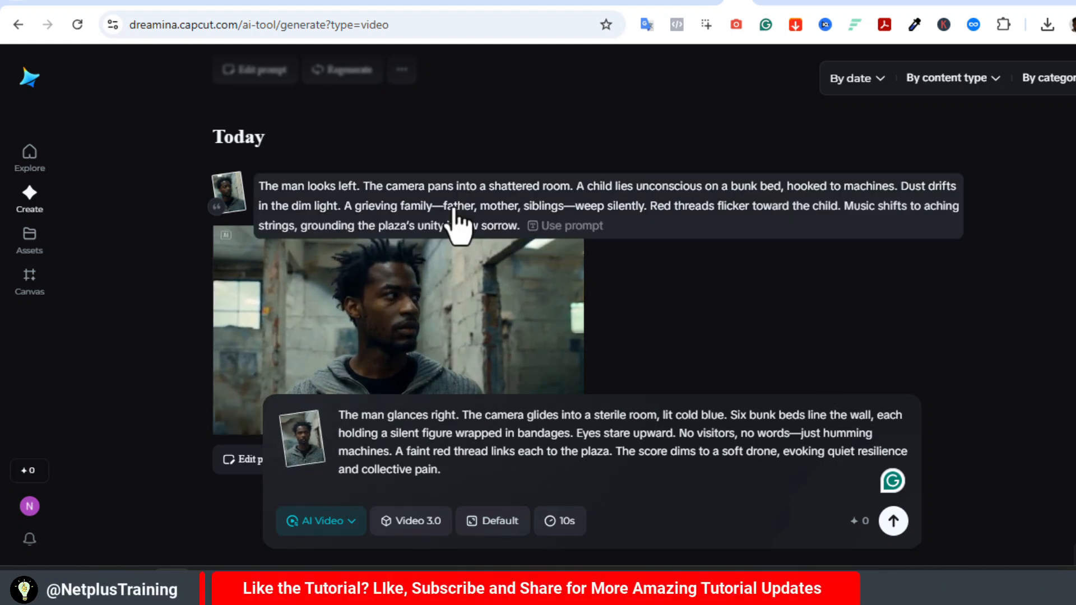
left_click(457, 223)
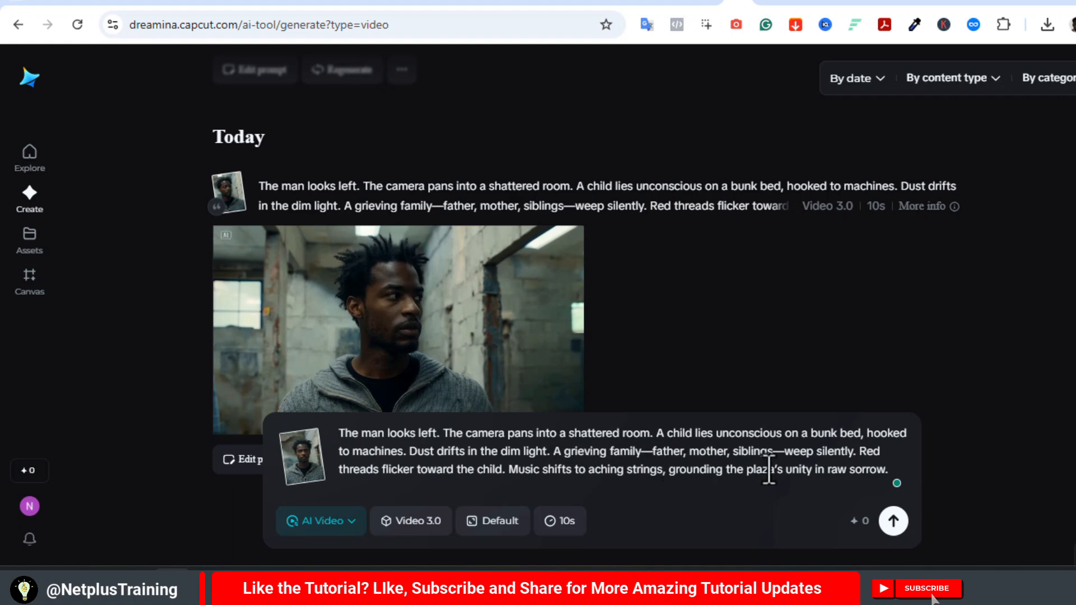
- Watch the generated "The man looks left" video in full view and close it
mouse_move(446, 399)
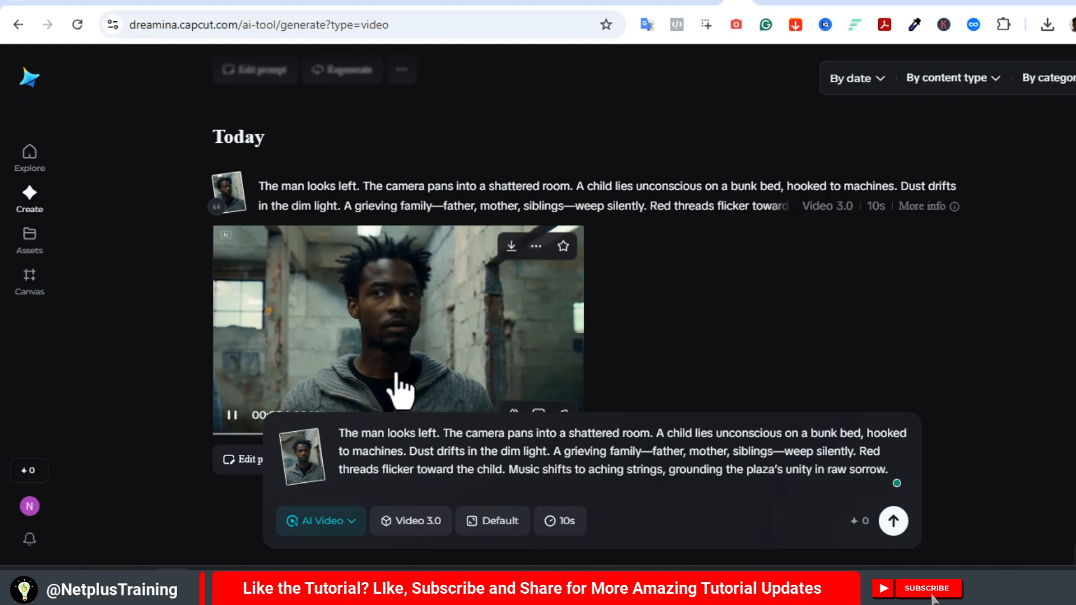
left_click(418, 325)
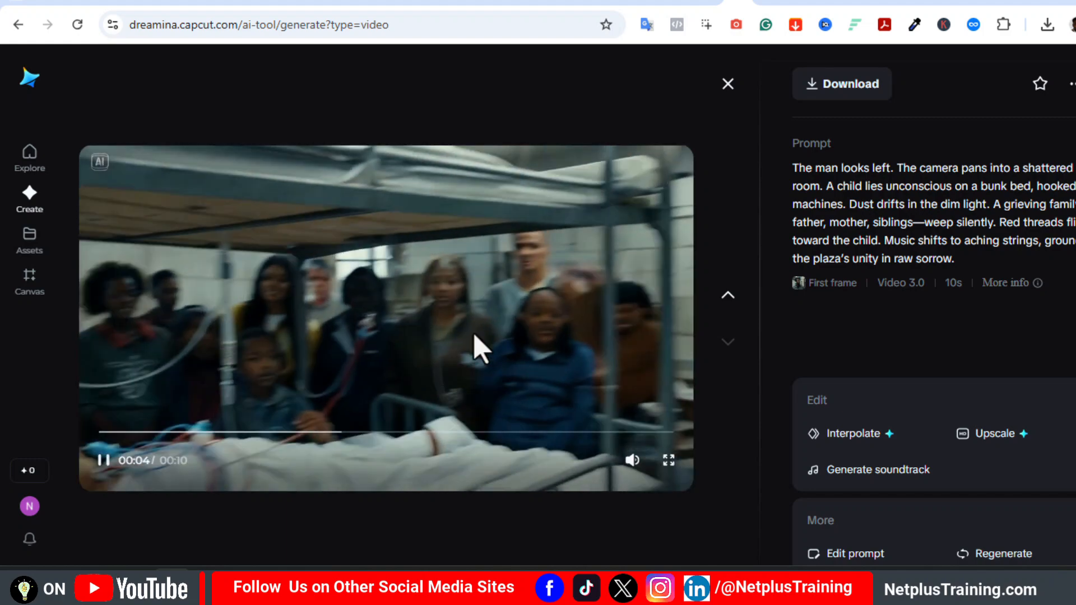
left_click(727, 85)
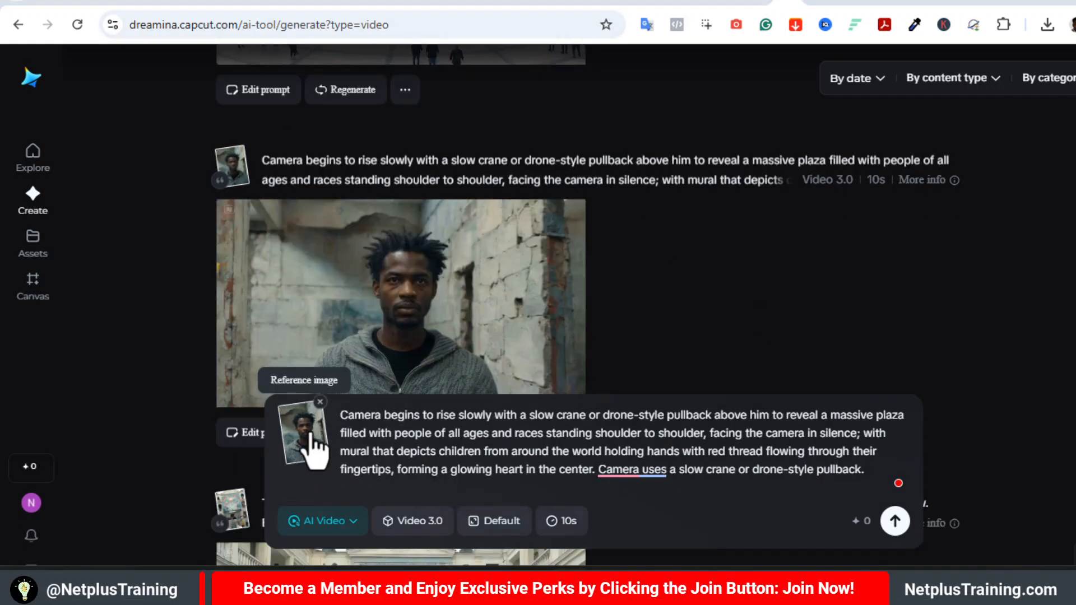
- Preview the generated video whose camera pulls back above the man to reveal the crowded plaza and mural
mouse_move(444, 176)
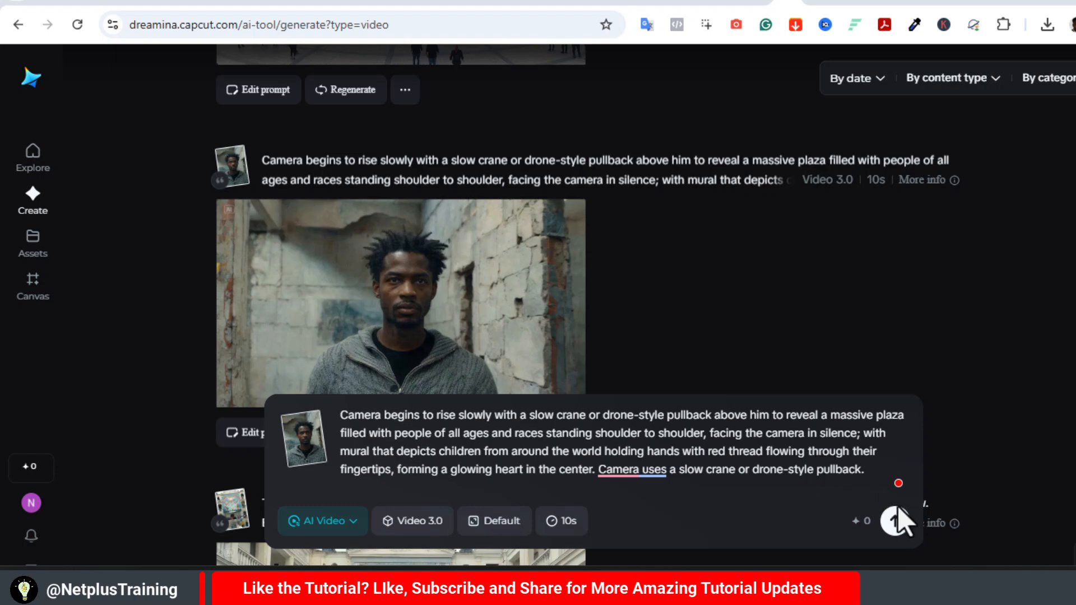
left_click(367, 288)
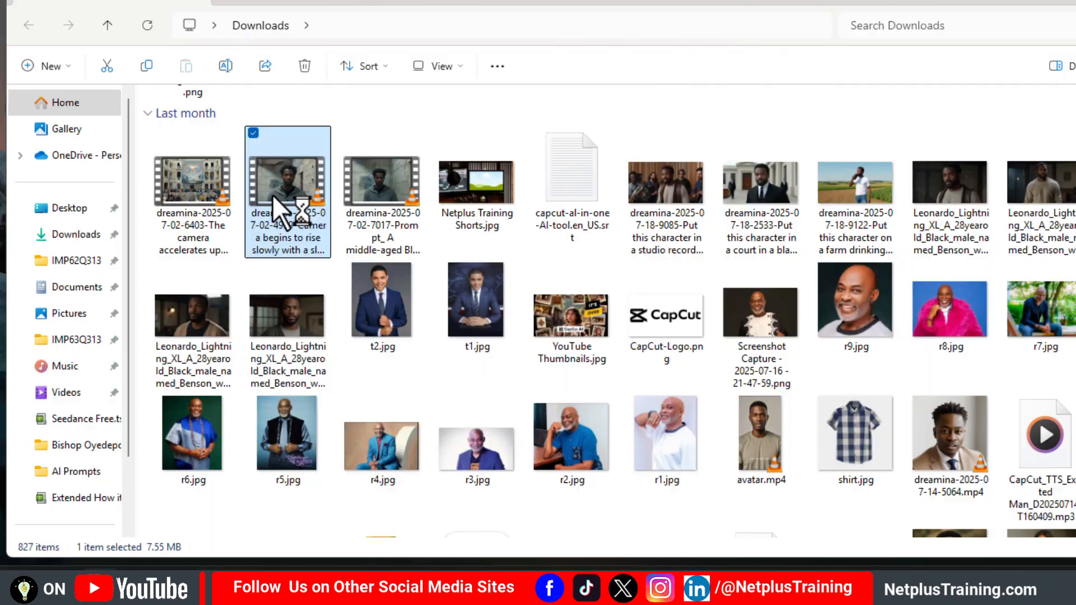
- Open the downloaded plaza clip in VLC, pause it, move to its final frame at 00:09 and take a snapshot
double_click(272, 194)
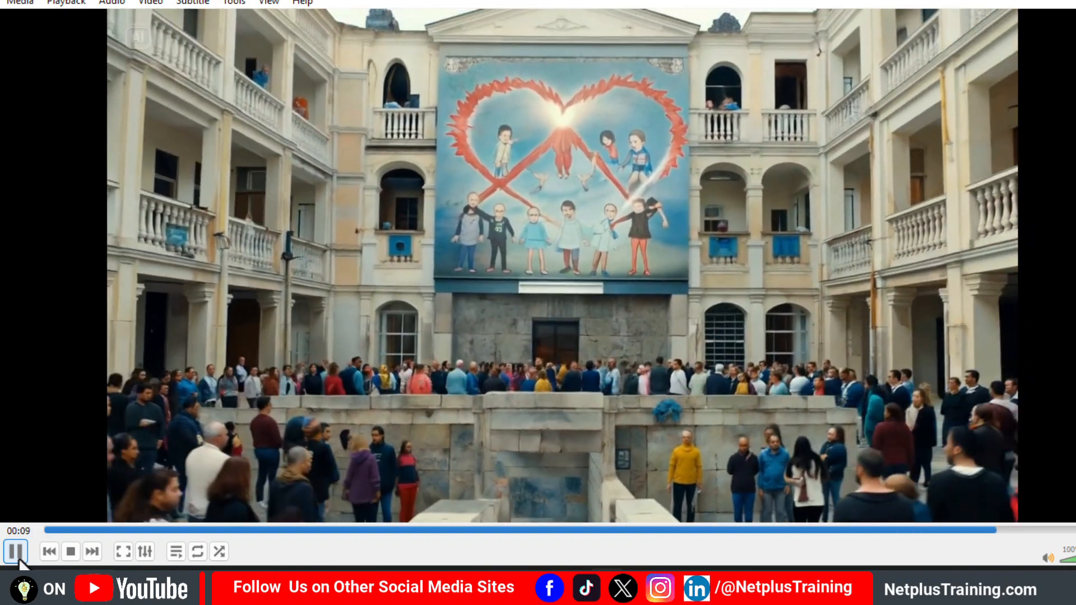
left_click(18, 557)
left_click_drag(1031, 532, 1069, 530)
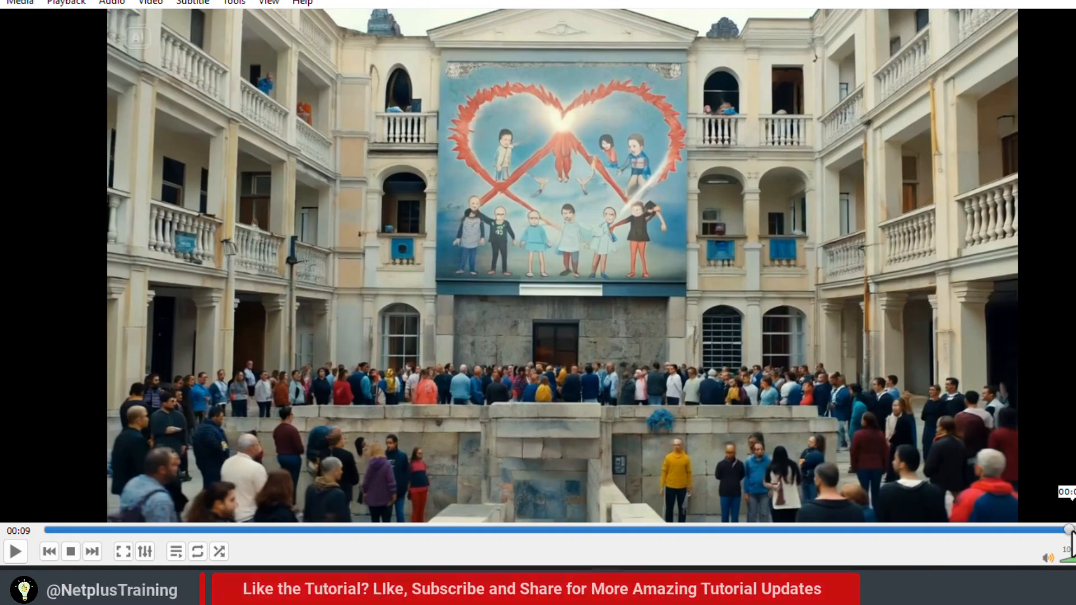
left_click(151, 3)
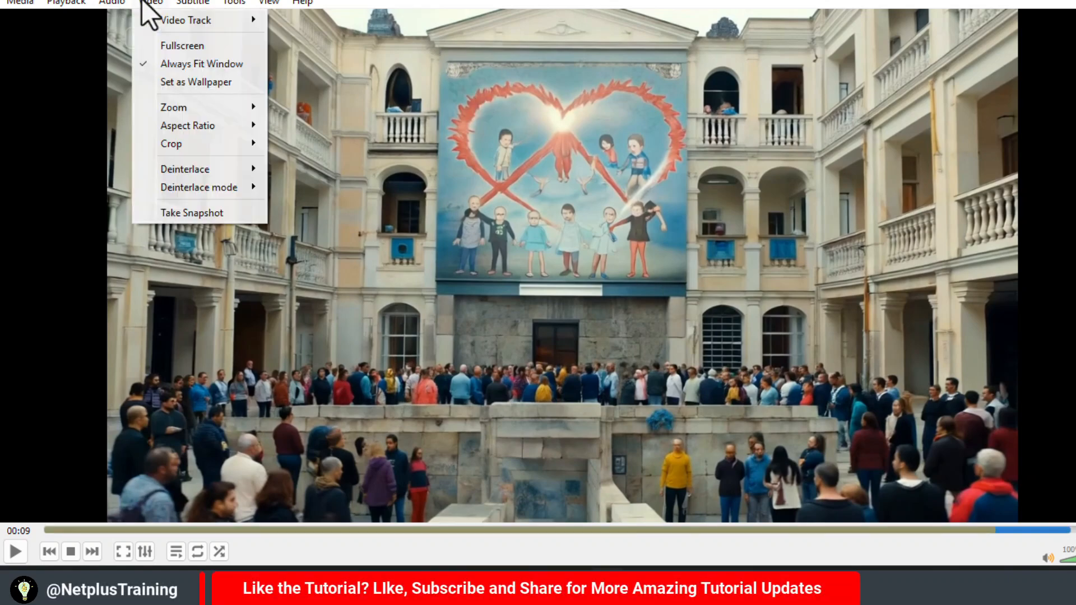
left_click(194, 213)
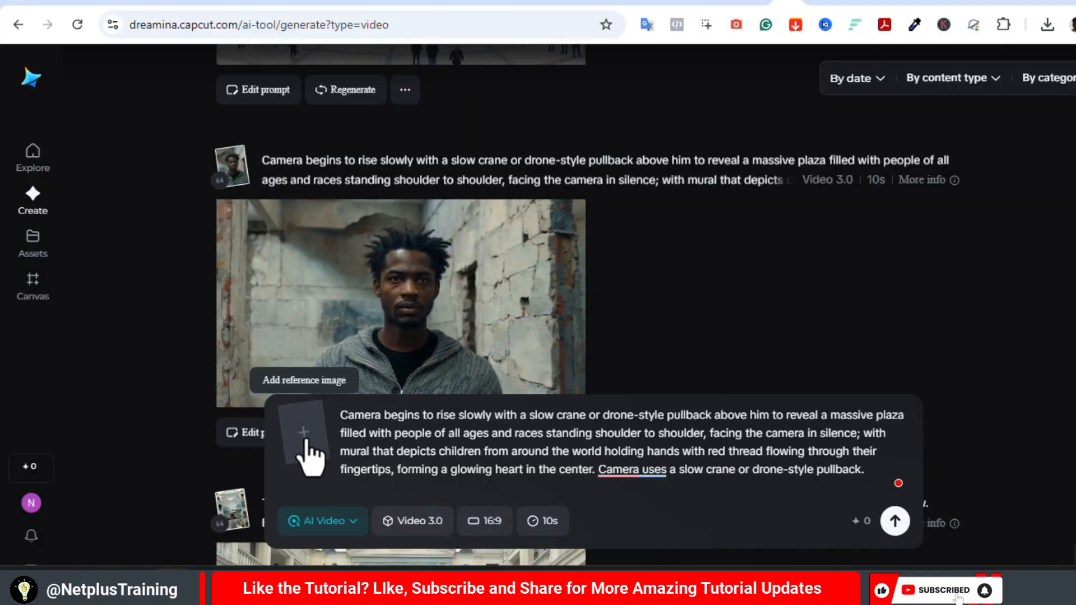
- In Dreamina, attach the plaza snapshot as the reference image and reuse the prompt beginning "The camera accelerates upward in a dynamic crane"
left_click(307, 442)
double_click(493, 241)
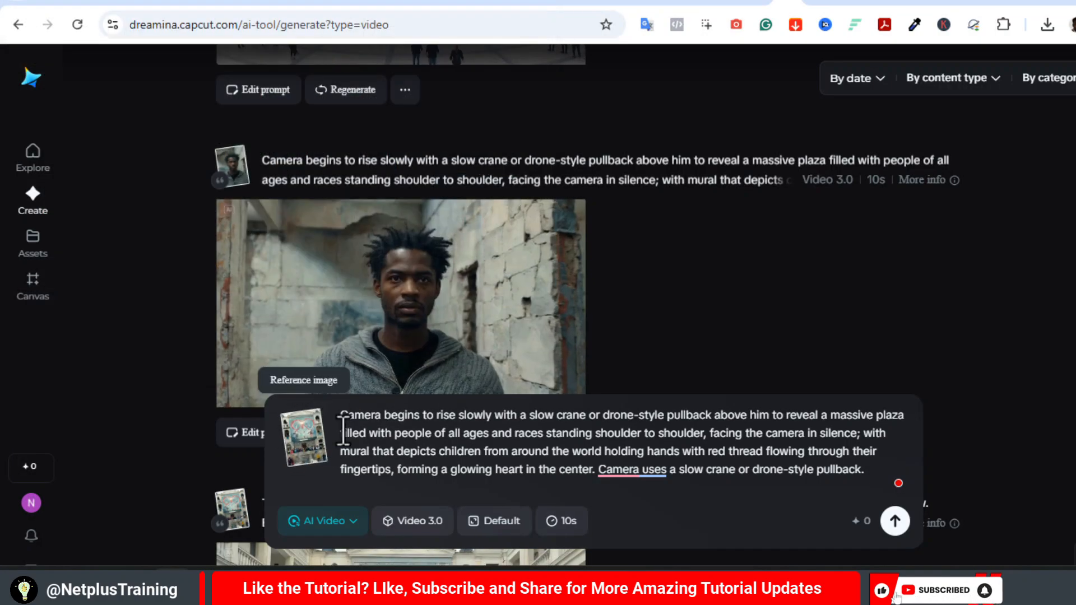
scroll(610, 174, "down", 5)
left_click(610, 173)
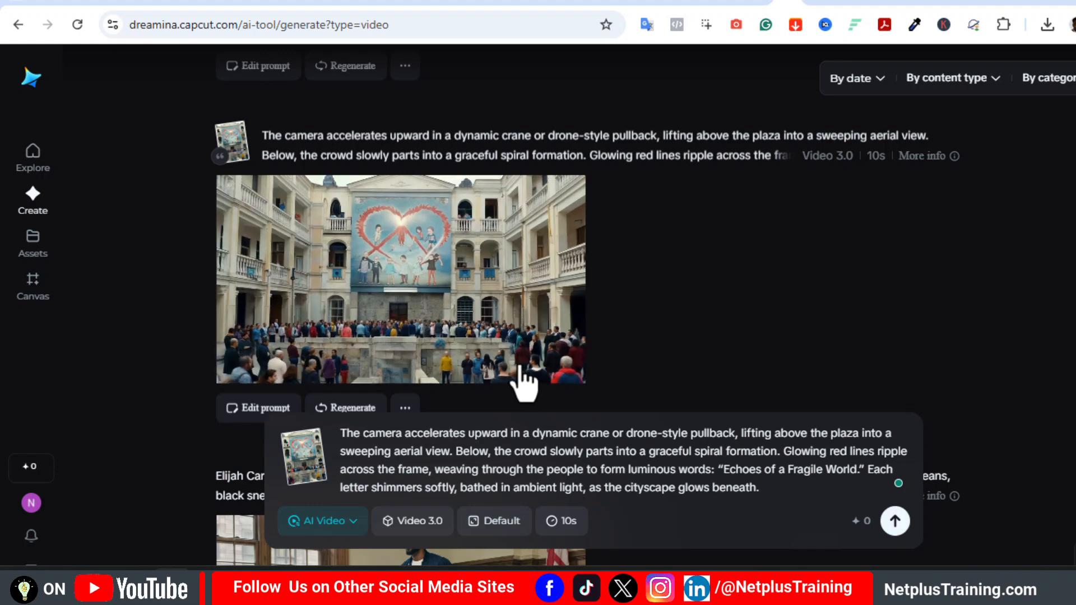
- Play the generated aerial plaza video in full view, checking its red lines and title lettering
mouse_move(461, 360)
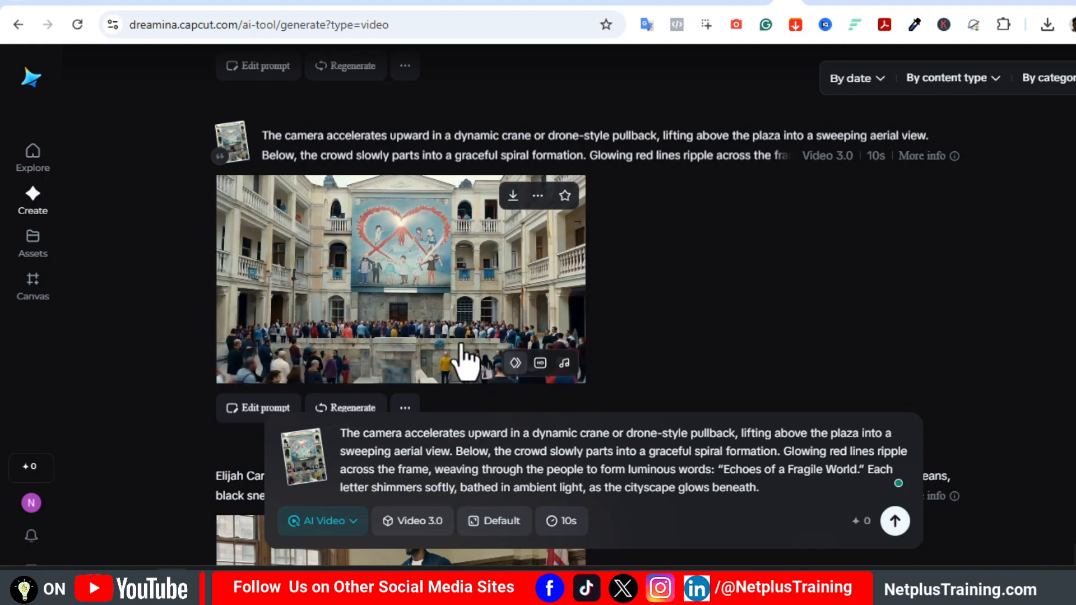
left_click(440, 336)
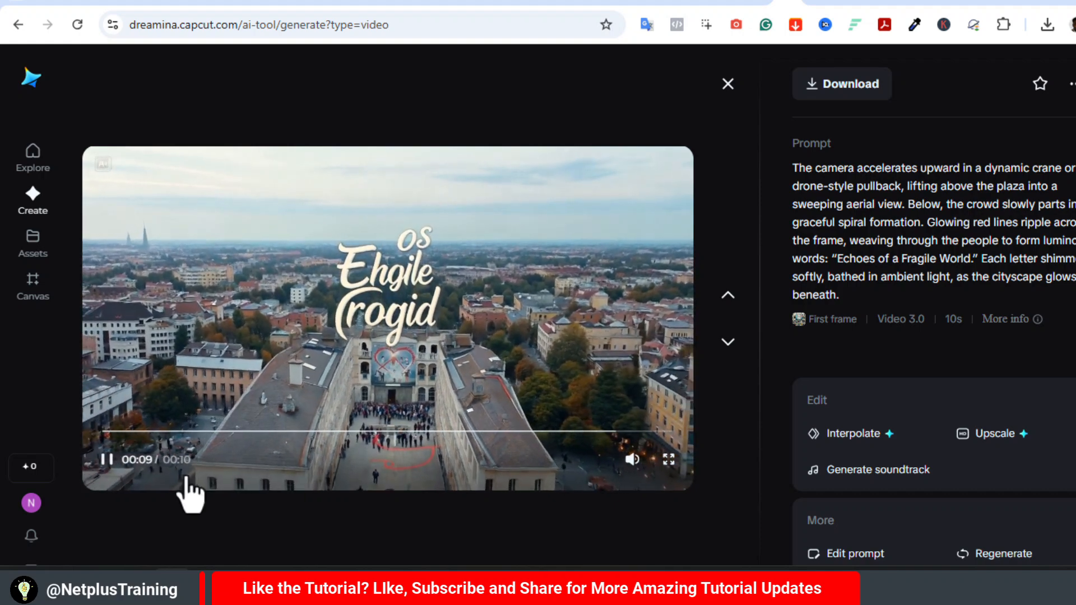
left_click(107, 461)
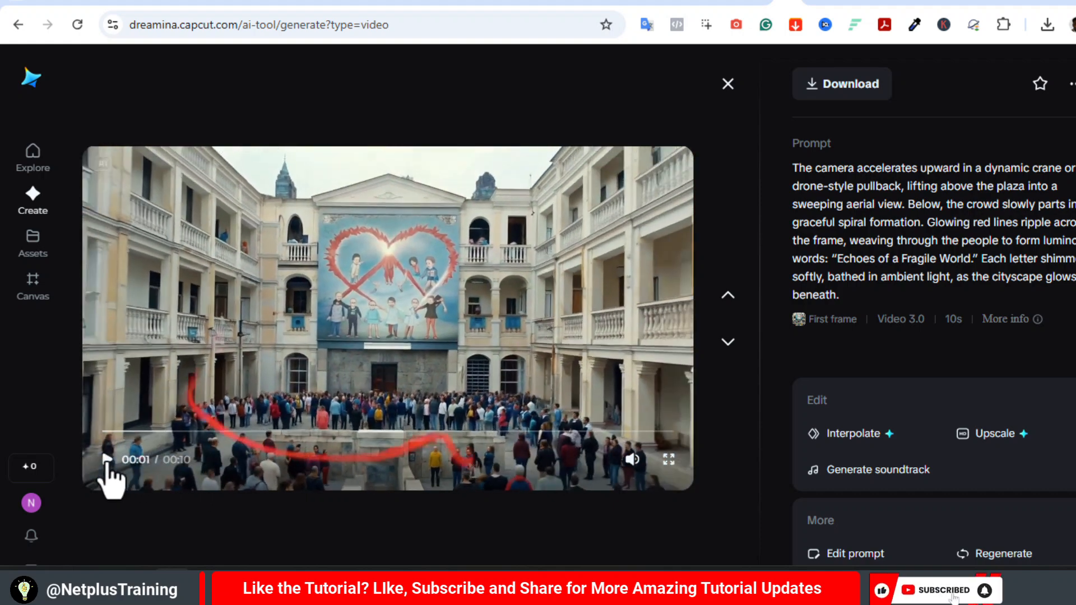
left_click(633, 432)
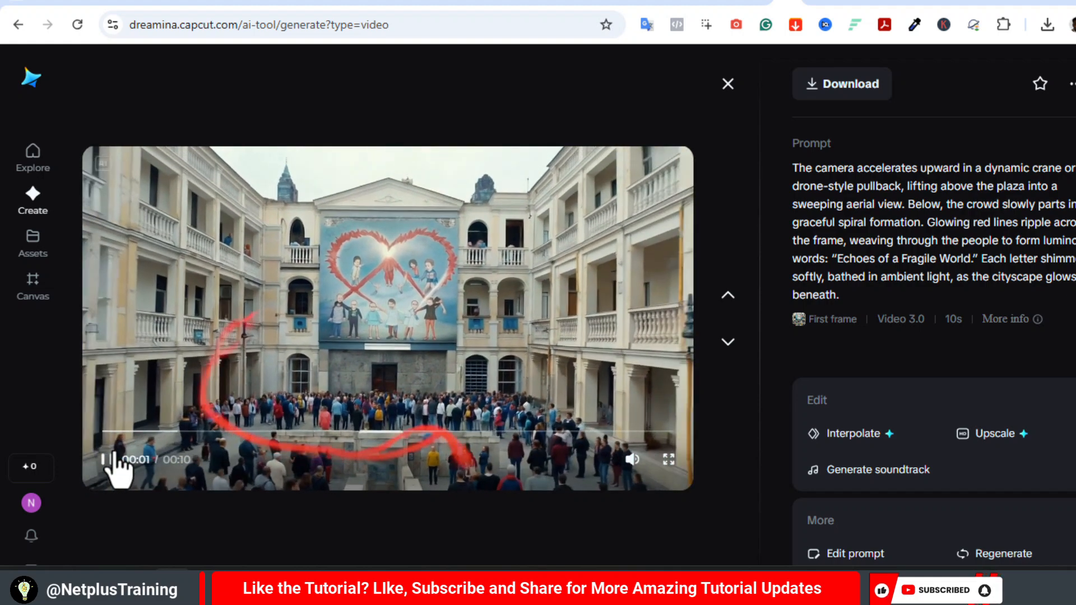
- Open the aerial plaza video's prompt for editing
mouse_move(903, 215)
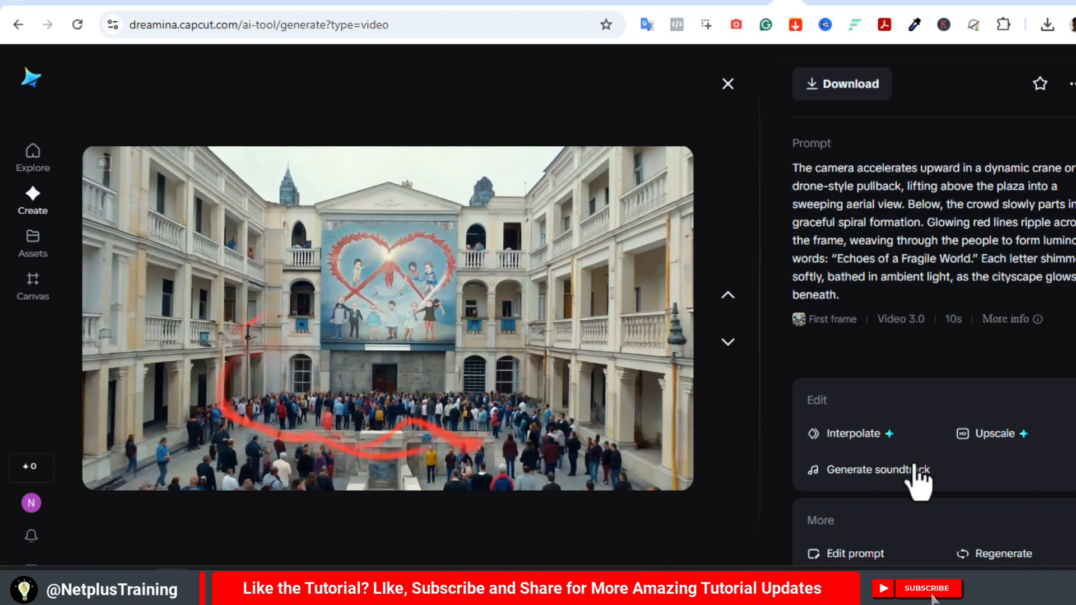
left_click(855, 554)
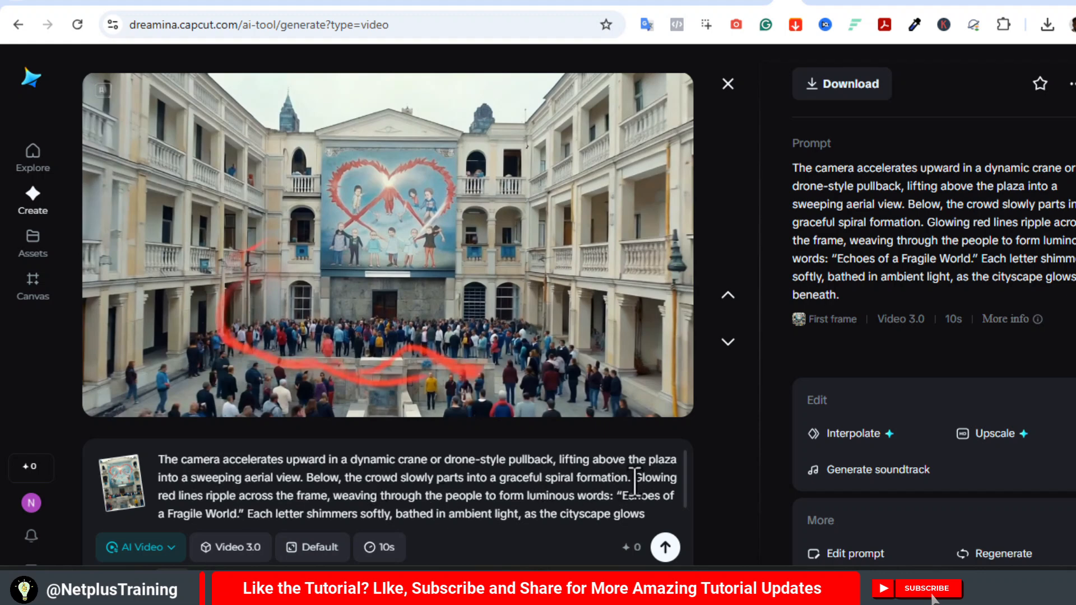
- Remove the prompt text from "Glowing red lines" through "beneath." and generate a new version of the aerial plaza video
left_click_drag(635, 479, 647, 511)
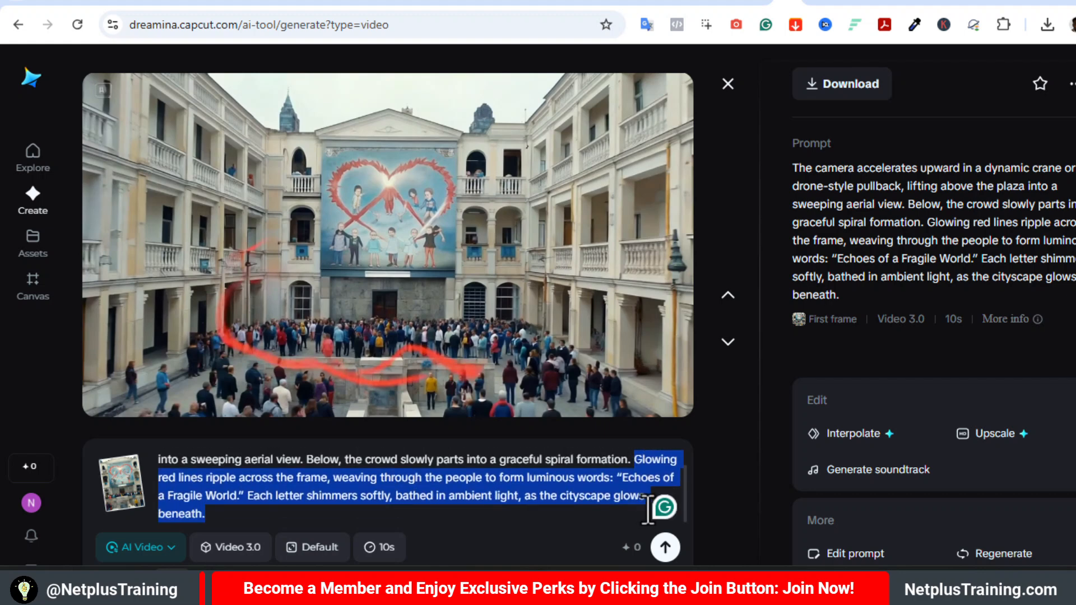
key("BackSpace")
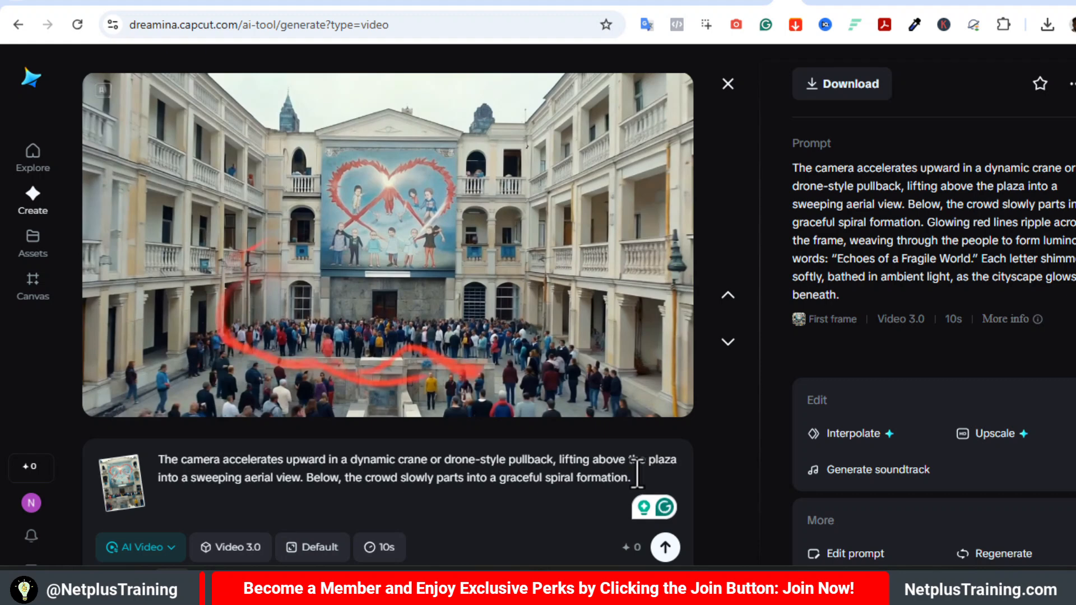
left_click(665, 548)
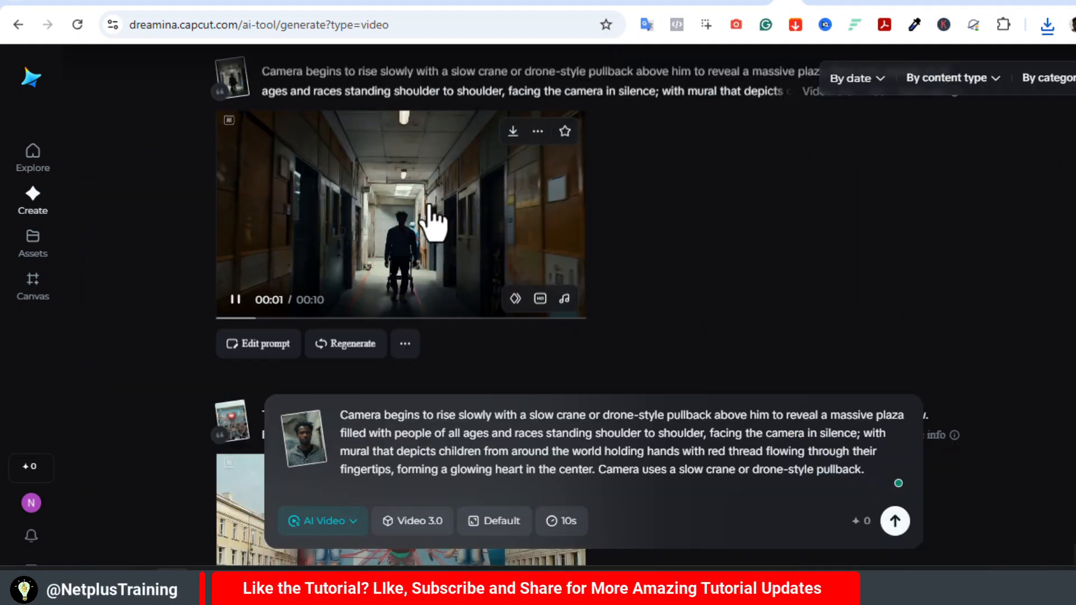
- Review the generated corridor and plaza mural videos in full view, and close the viewer
left_click(439, 221)
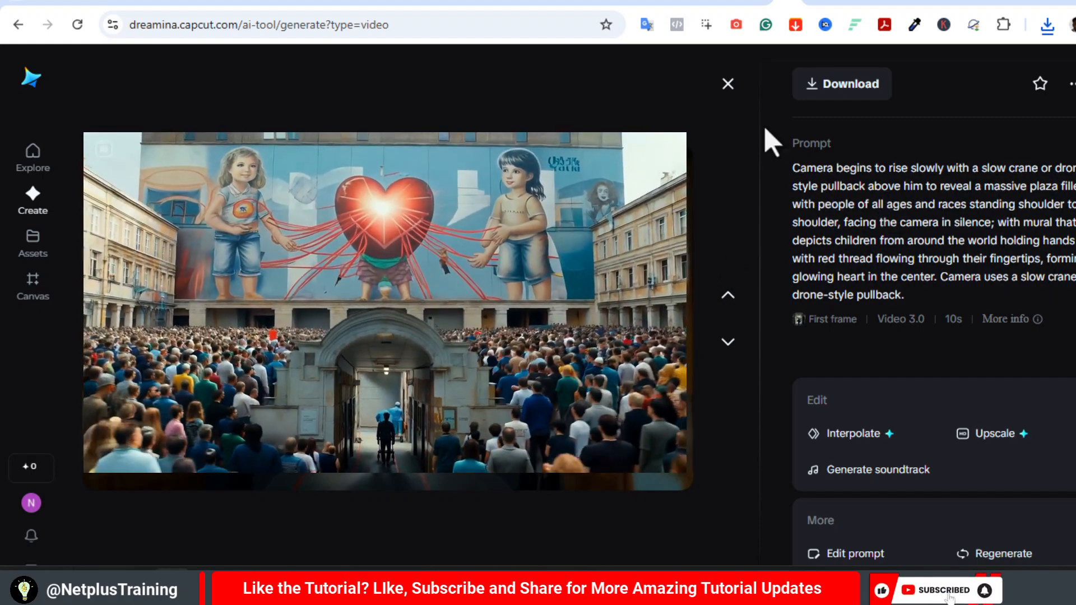
left_click(728, 84)
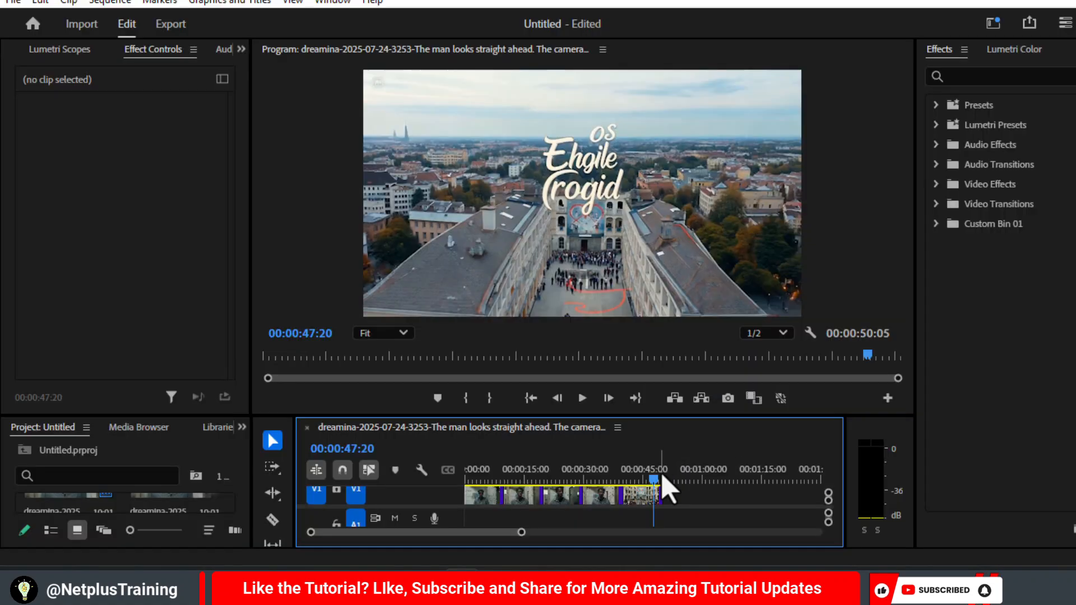
- Switch to Premiere Pro and scrub through the assembled scene clips and their music track on the timeline
left_click_drag(654, 480, 479, 491)
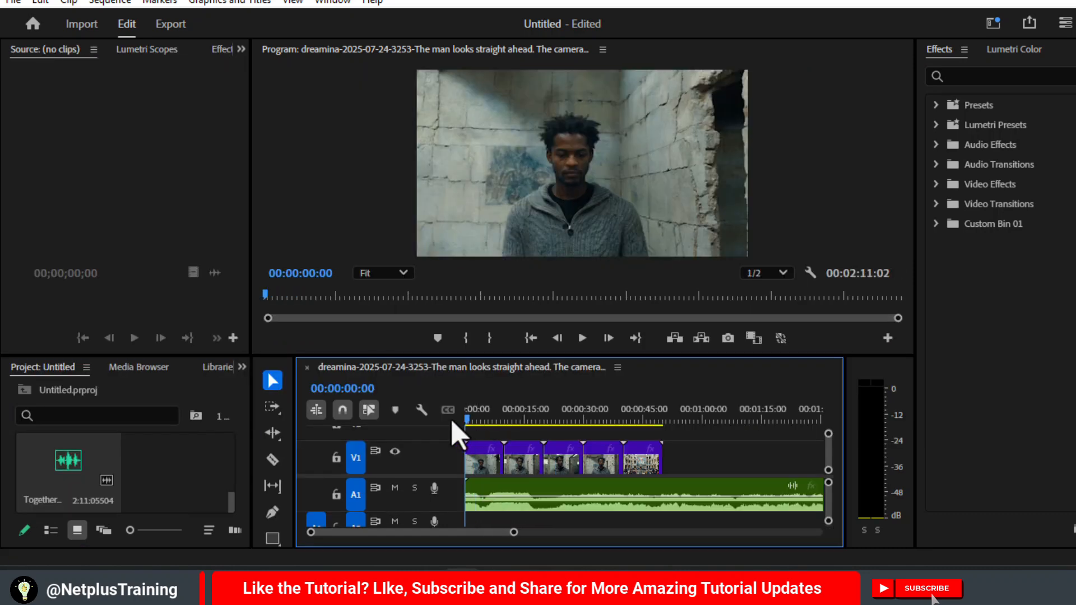
left_click_drag(455, 425, 654, 454)
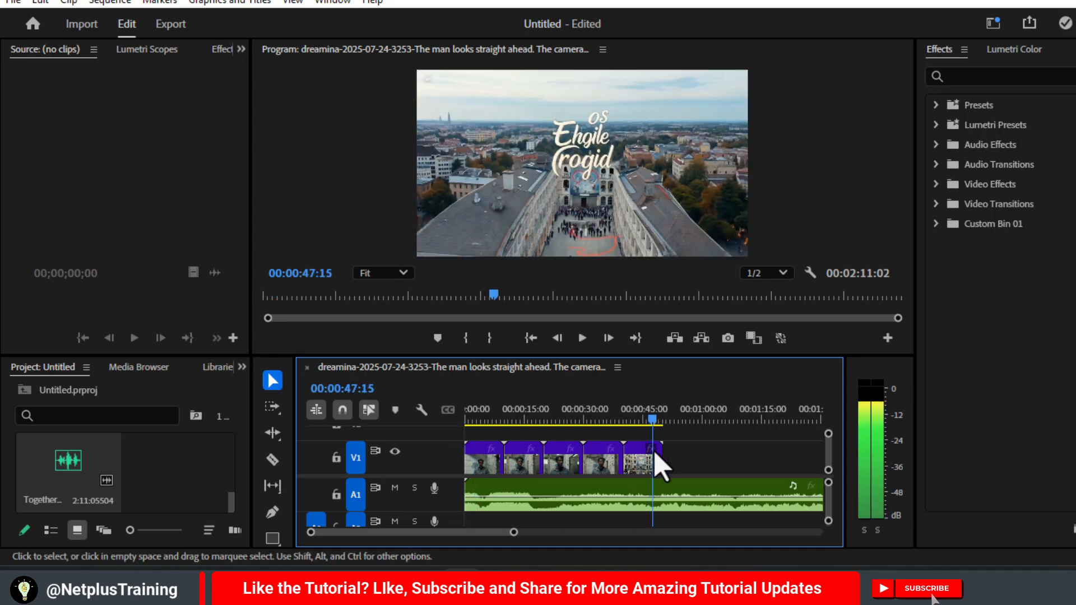
- Split the music track at the end of the last video clip, near 00:00:49:22, delete the excess audio, and scrub through the closing scene
left_click(678, 498)
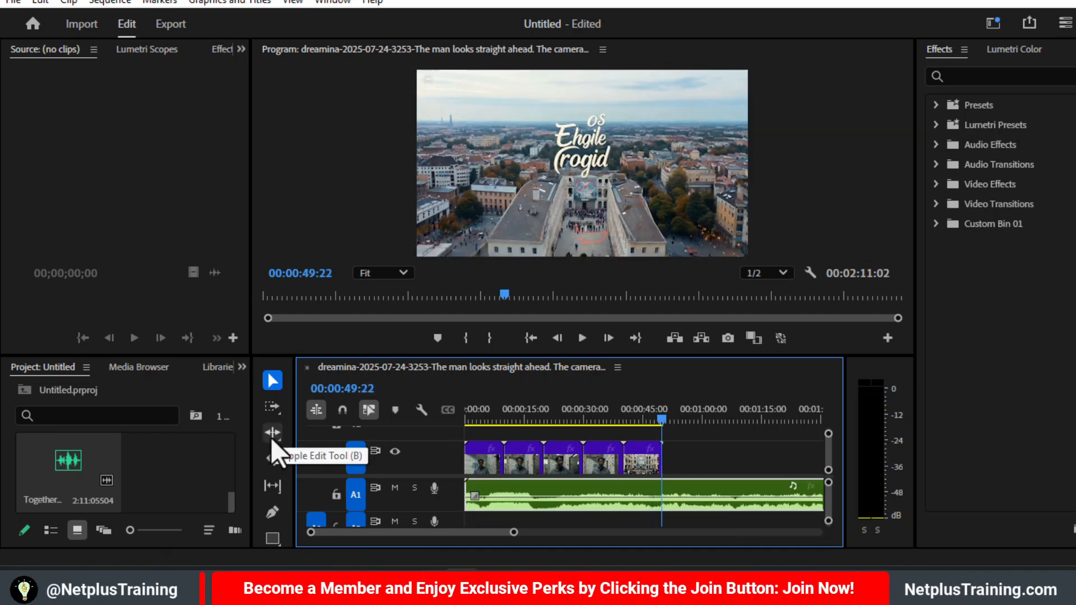
left_click(662, 493)
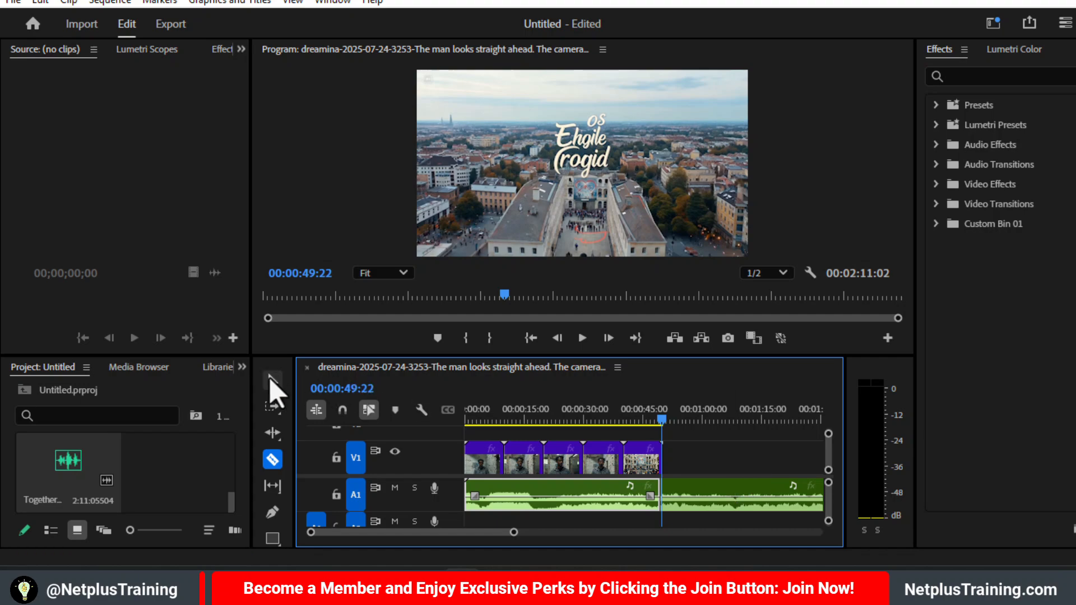
left_click(273, 381)
key("Delete")
left_click_drag(615, 434, 640, 436)
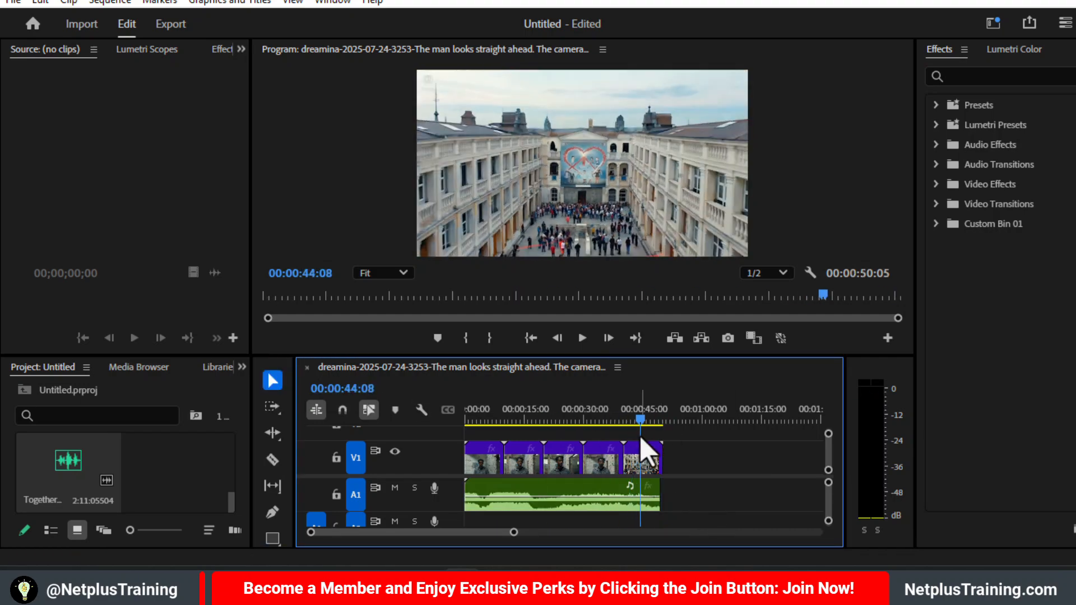